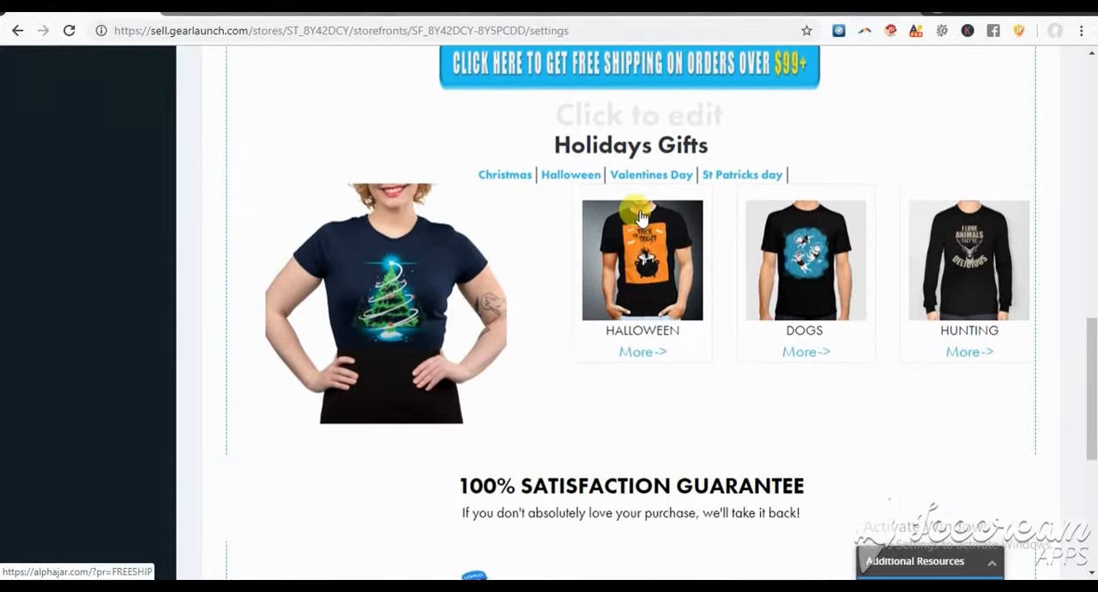
Open the storefront page's Description section for editing
scroll(779, 294, up, 4)
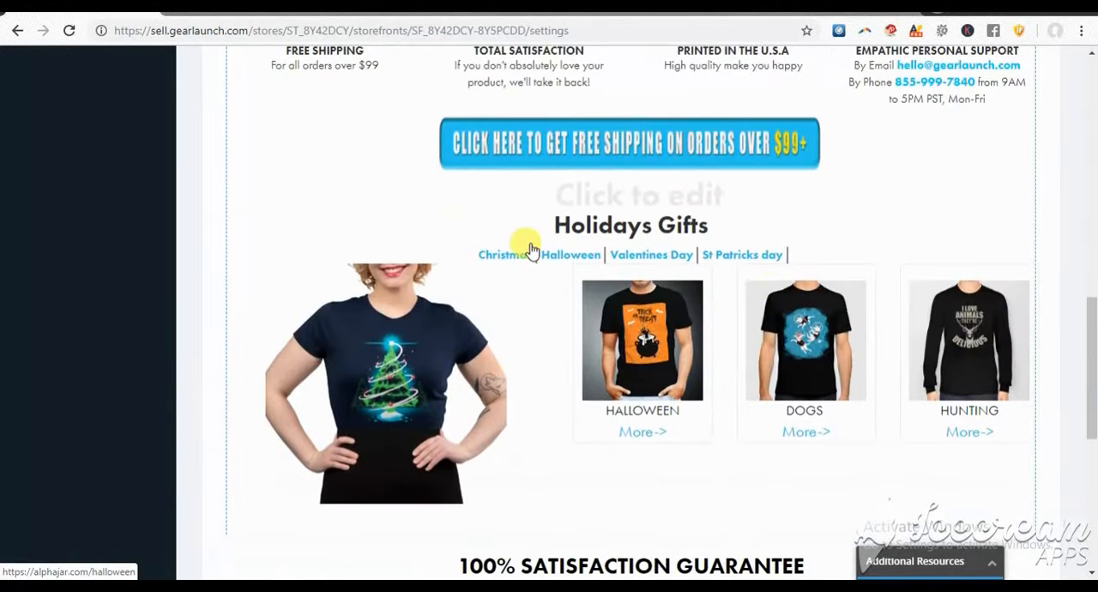
scroll(524, 246, up, 2)
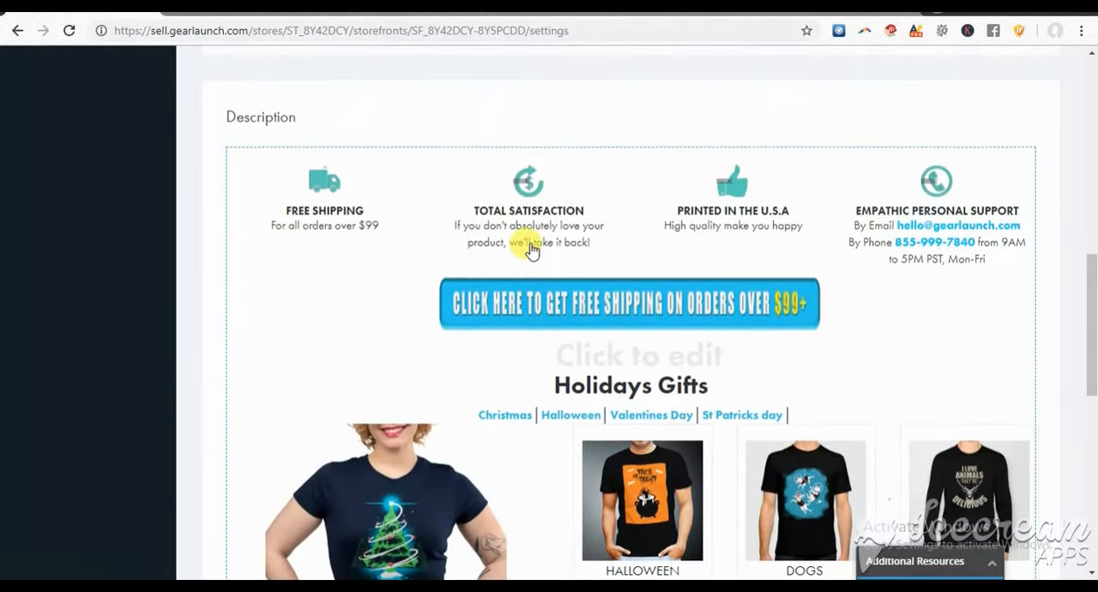
click(905, 315)
Review the HTML source code of the storefront description
click(821, 162)
scroll(583, 352, down, 10)
scroll(620, 326, up, 3)
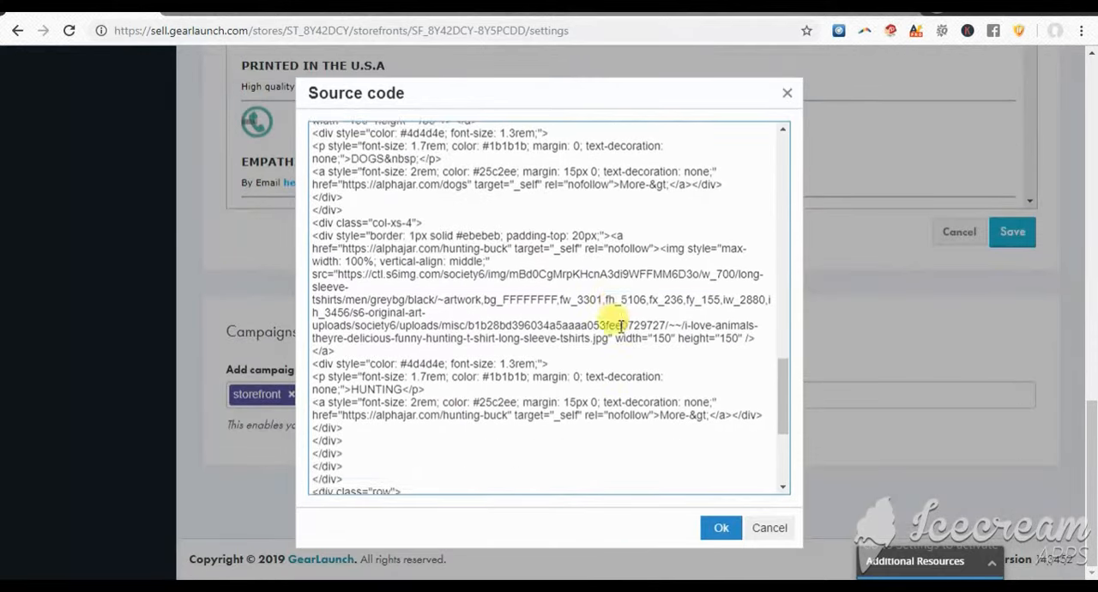
scroll(620, 326, up, 1)
click(721, 528)
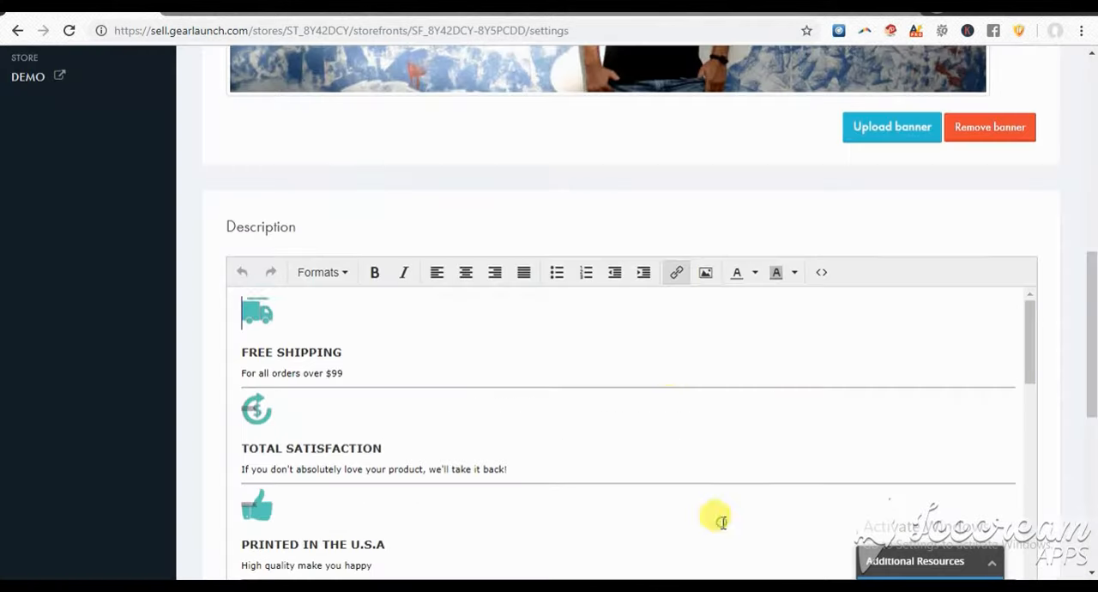
Look over the storefront's details, banner and description sections on the settings page
scroll(215, 245, up, 3)
scroll(276, 249, up, 5)
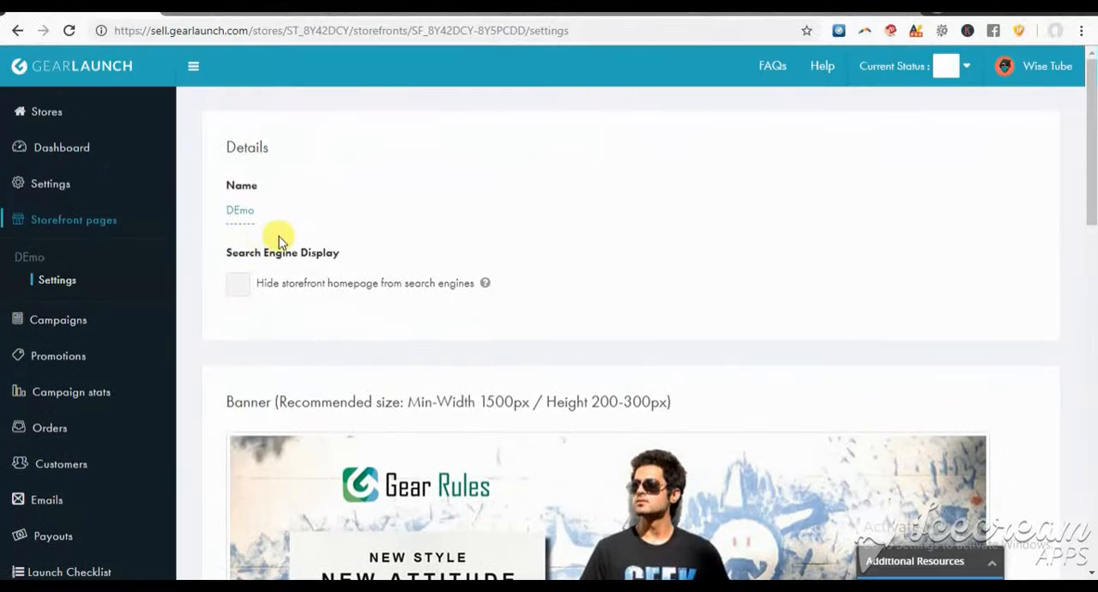
scroll(256, 246, down, 1)
scroll(261, 242, up, 1)
scroll(83, 262, down, 6)
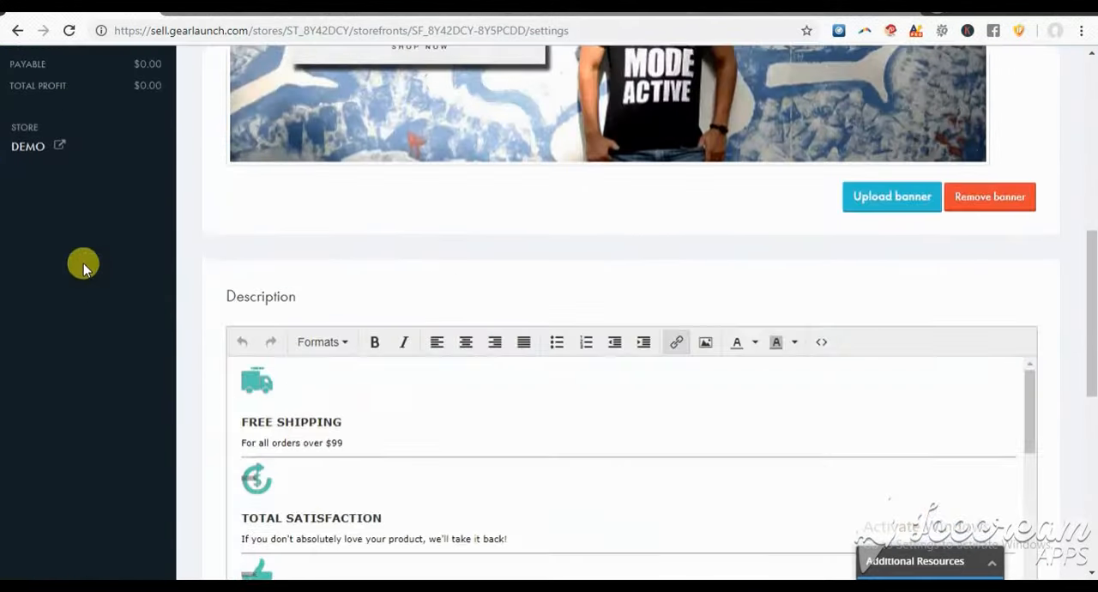
scroll(93, 264, down, 1)
scroll(142, 260, up, 2)
scroll(203, 191, up, 1)
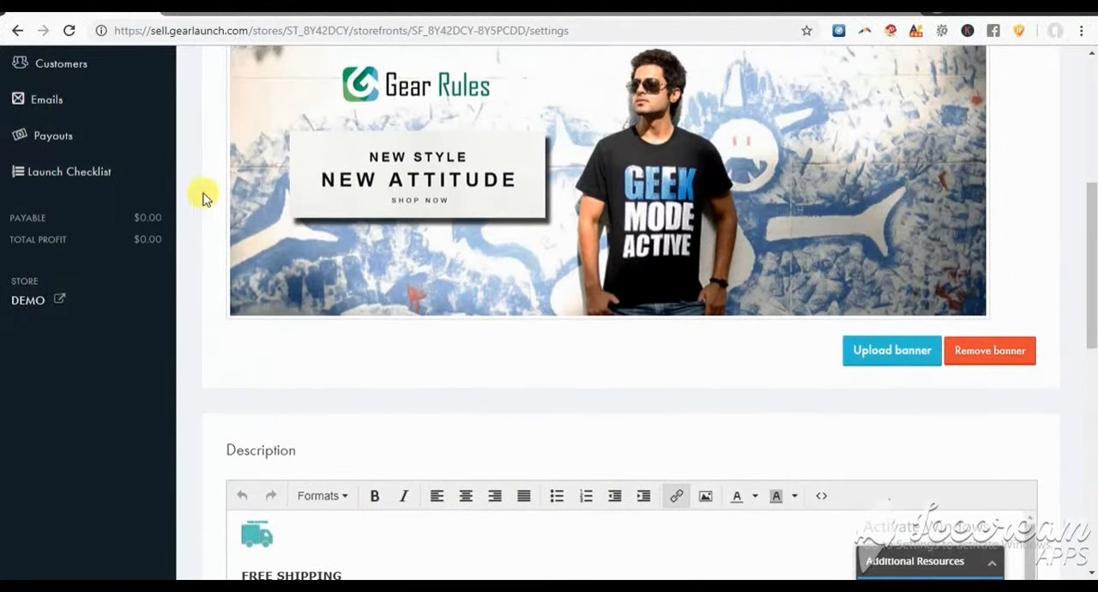
scroll(472, 236, down, 3)
scroll(392, 299, down, 3)
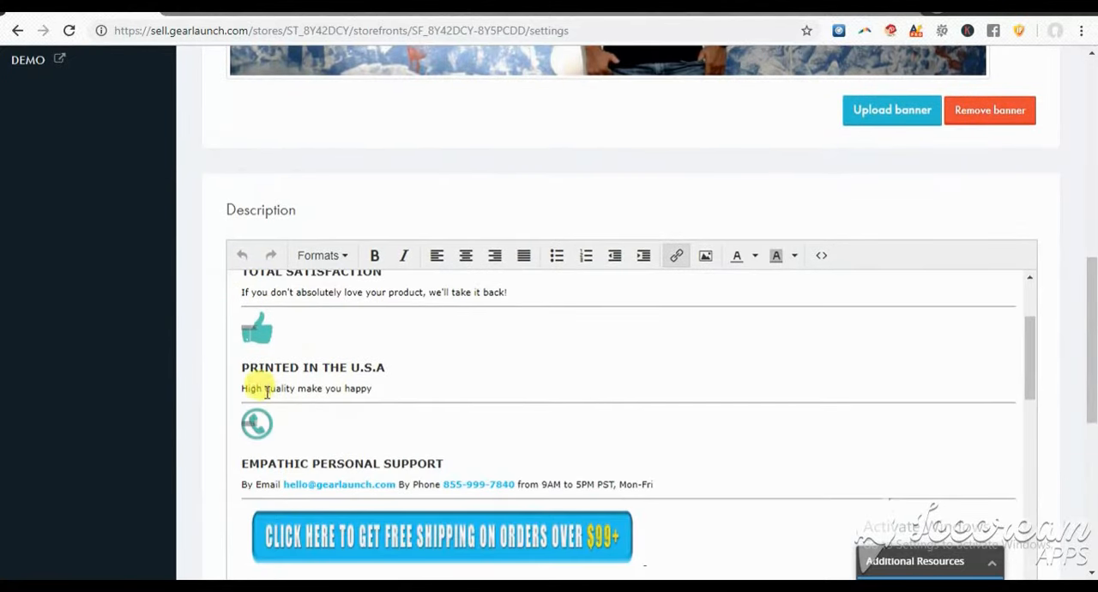
scroll(249, 343, down, 2)
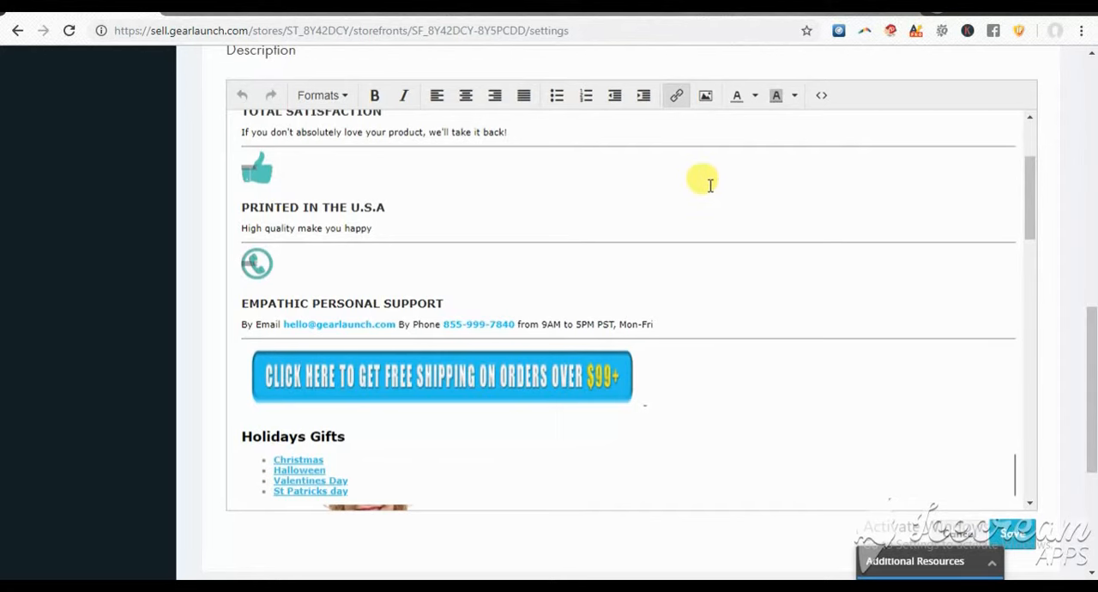
Inspect the description's source code as far as the holiday links, and compare it with the formatted content in the editor
click(822, 101)
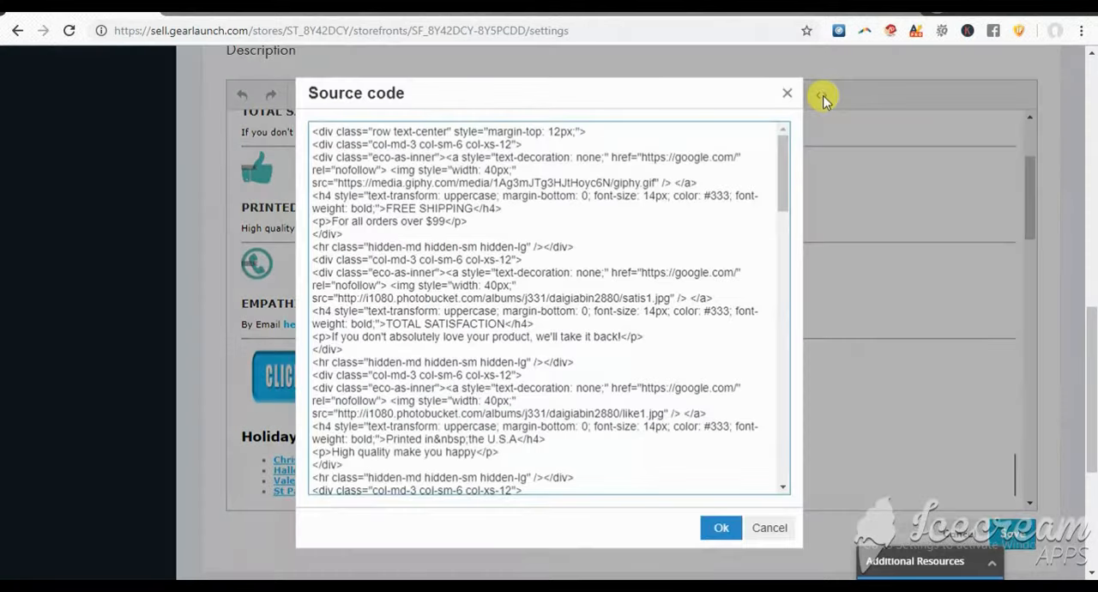
scroll(491, 185, down, 5)
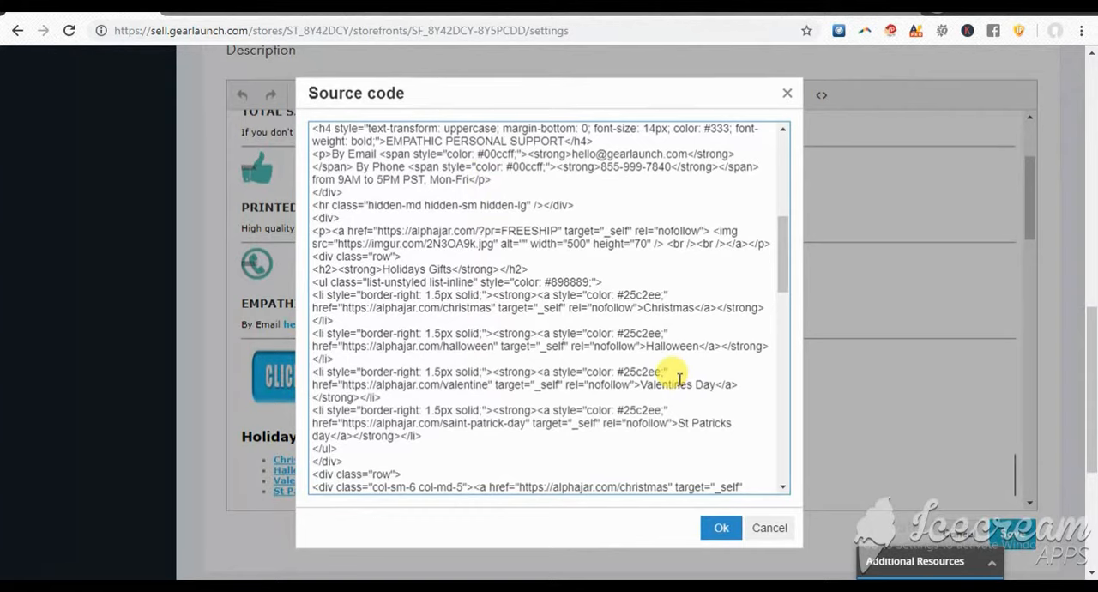
click(722, 527)
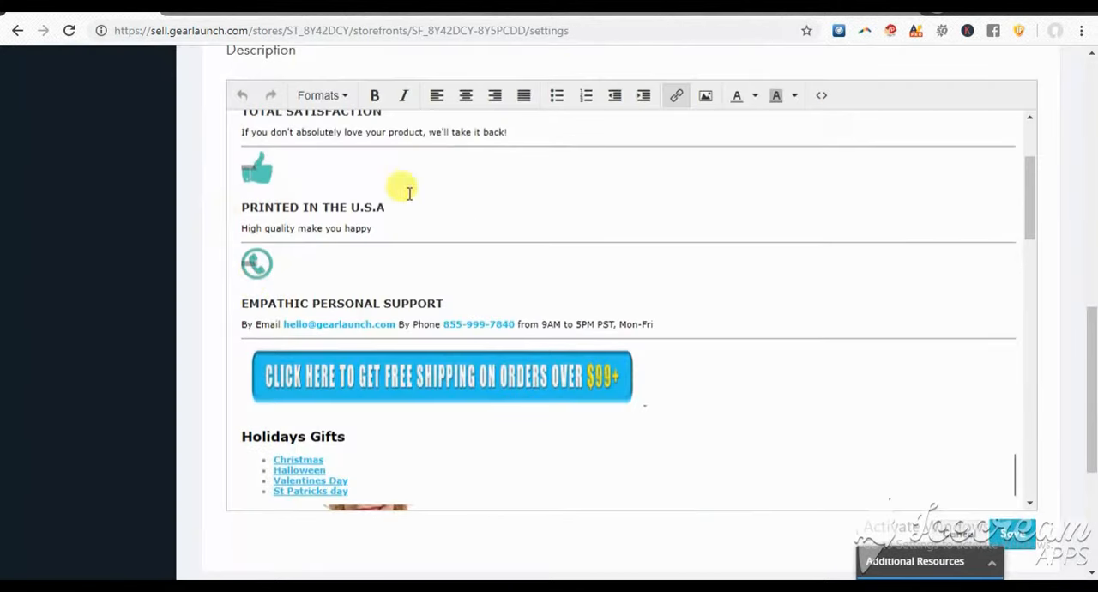
scroll(386, 343, down, 3)
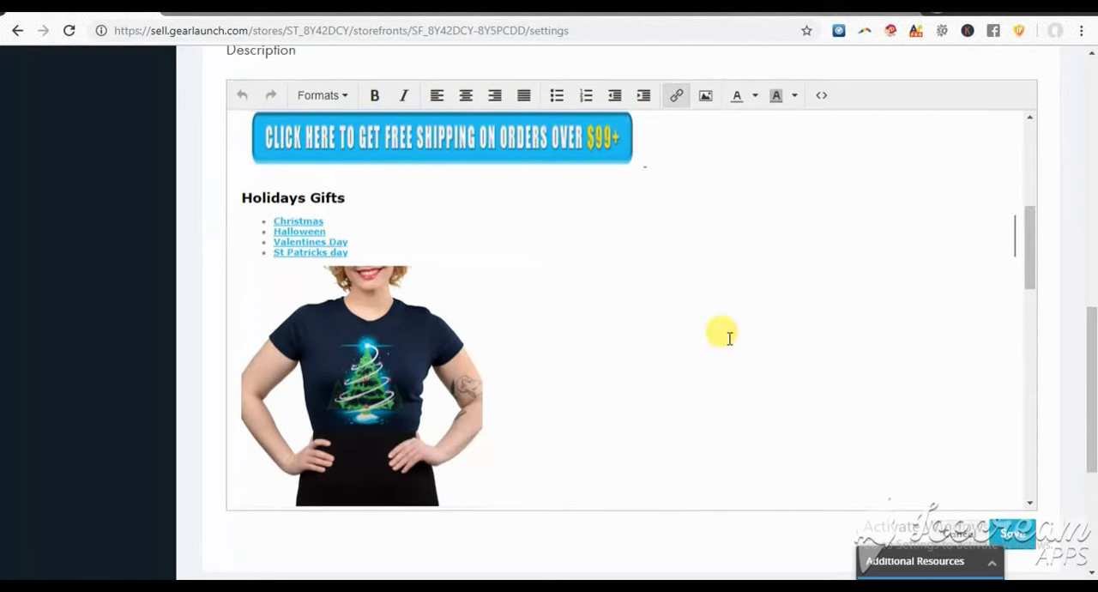
scroll(727, 337, up, 2)
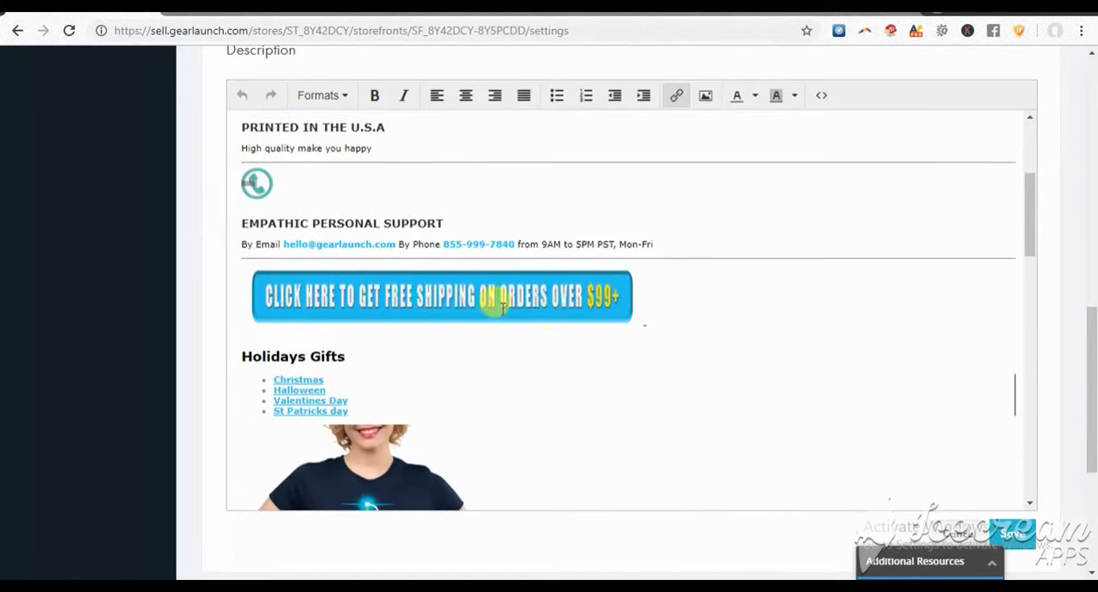
scroll(291, 249, up, 3)
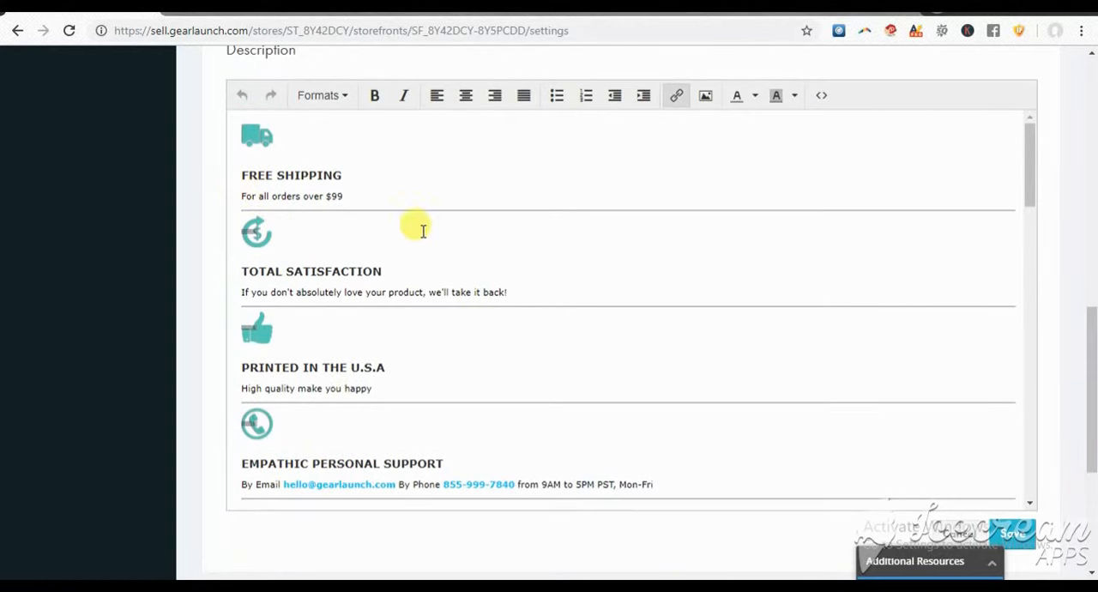
click(245, 152)
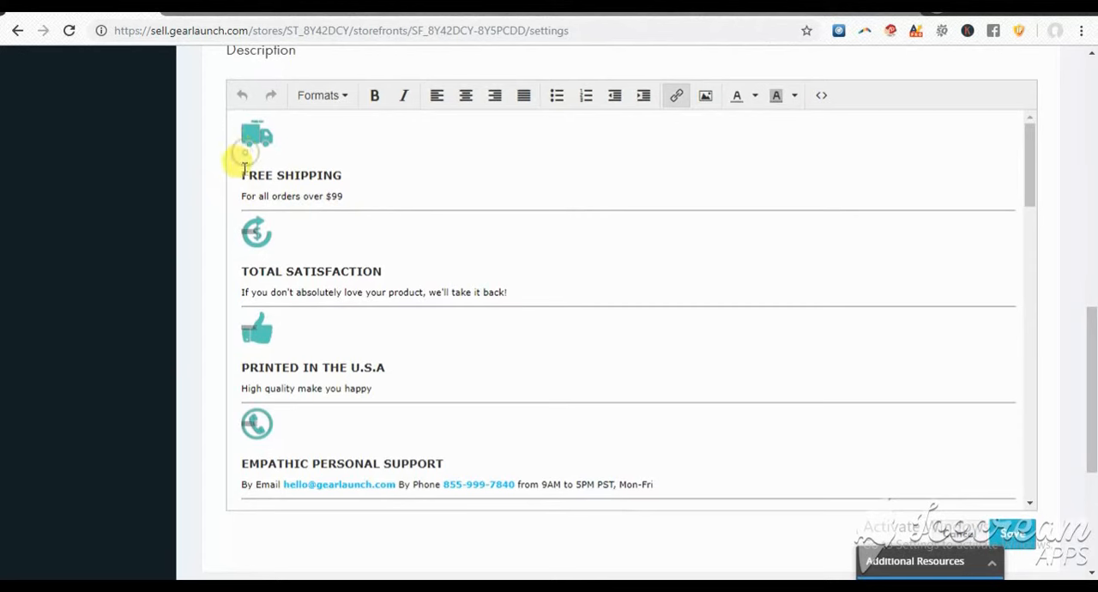
drag(233, 122, 344, 194)
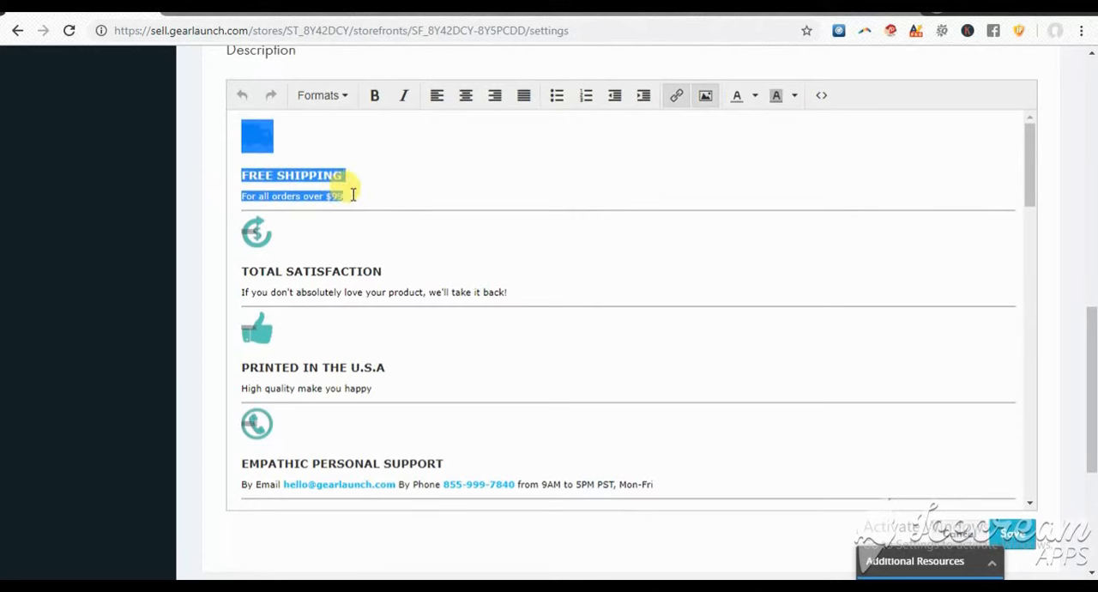
click(678, 97)
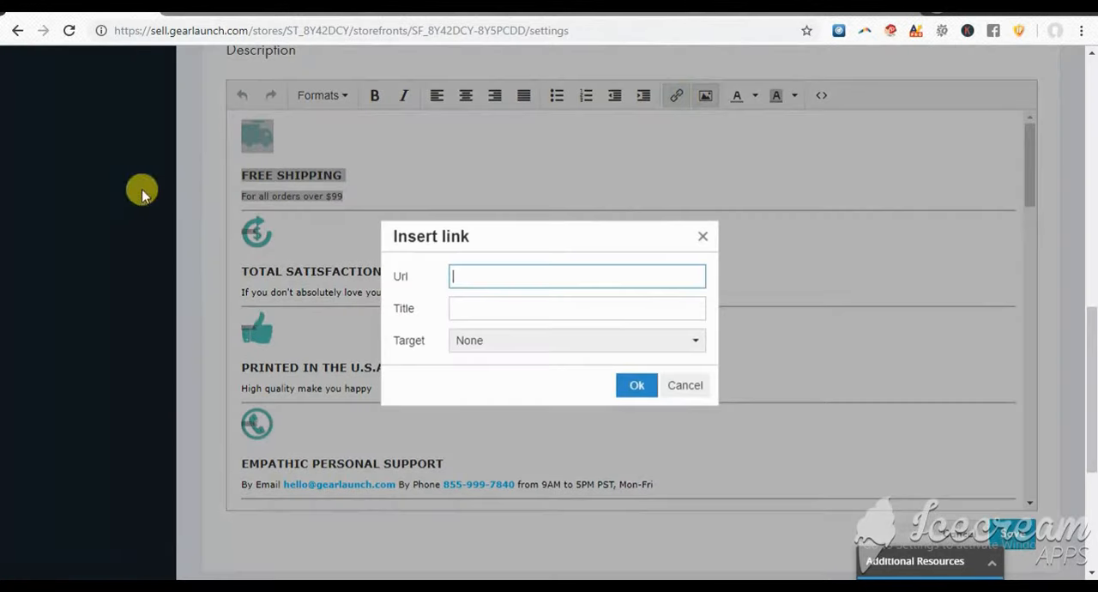
click(486, 283)
text(htt)
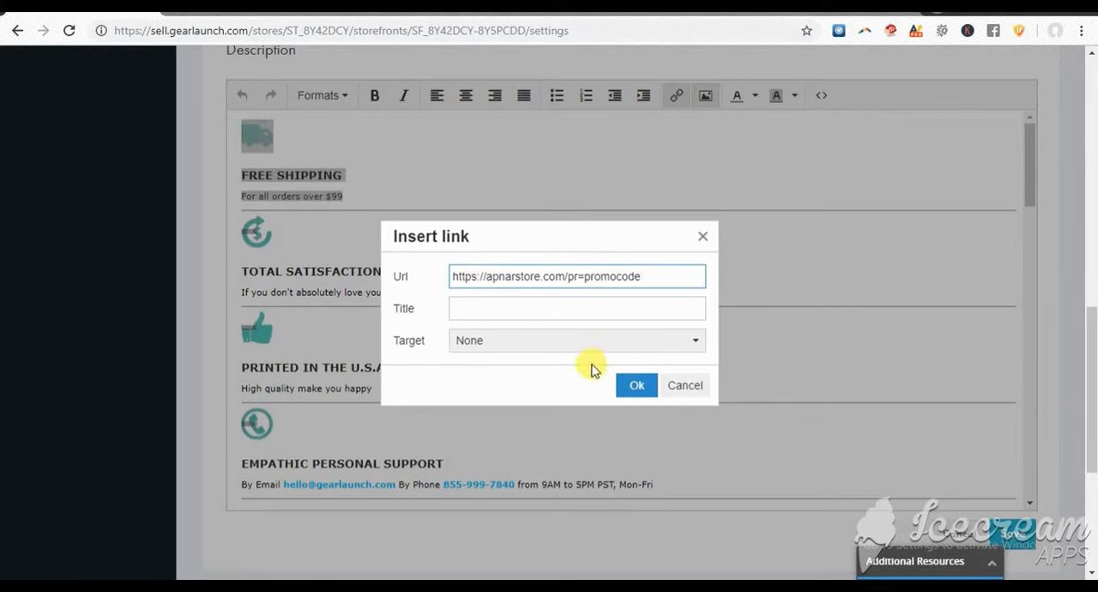
click(636, 385)
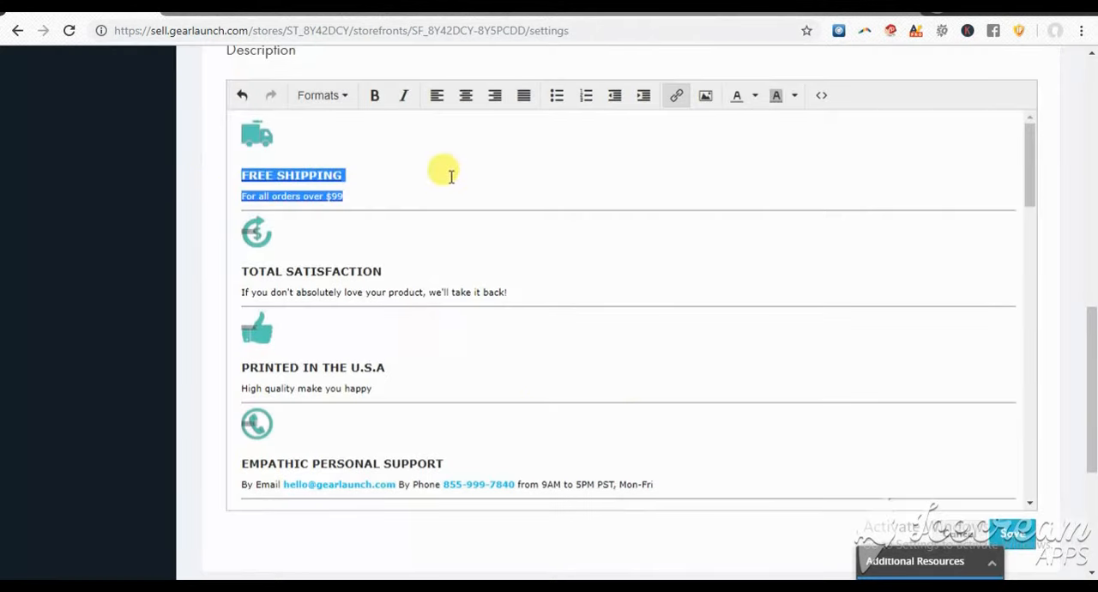
click(216, 197)
click(358, 204)
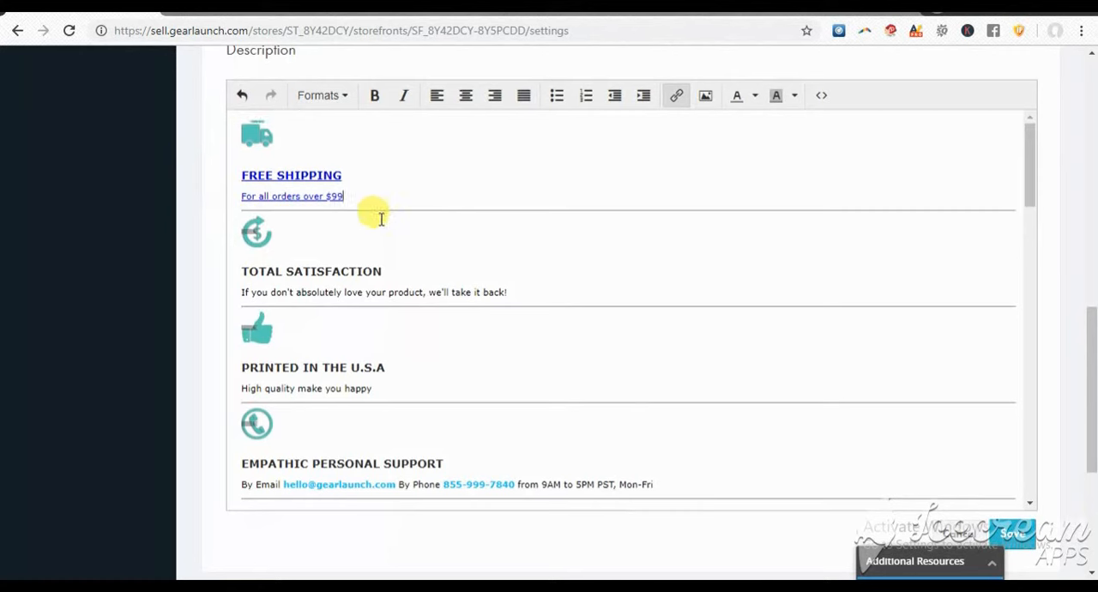
click(297, 225)
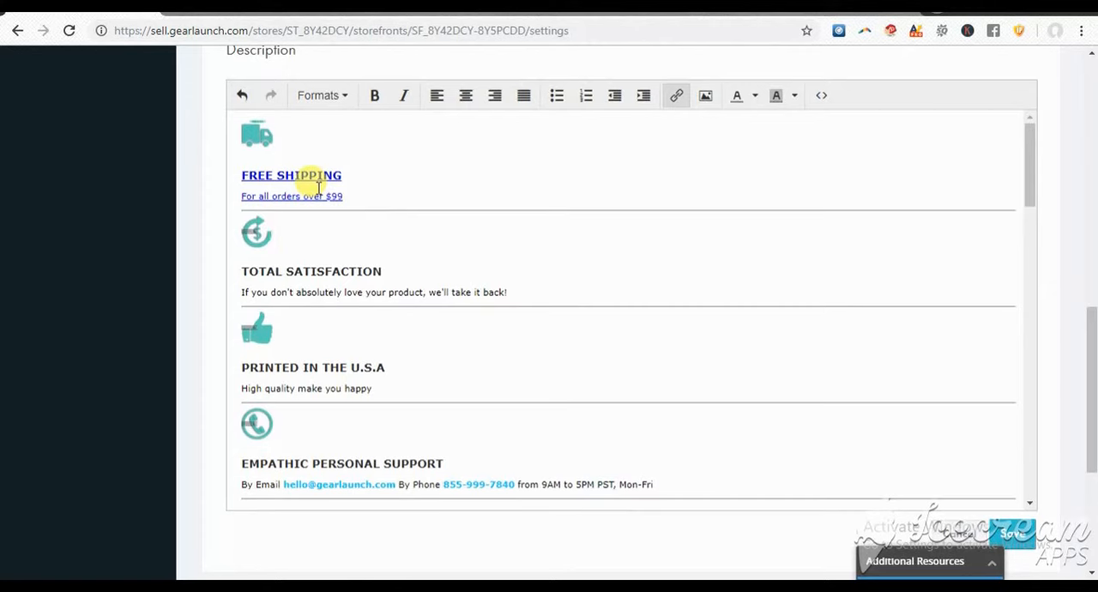
Check the link settings of the Halloween entry in the Holidays Gifts list
scroll(416, 214, down, 4)
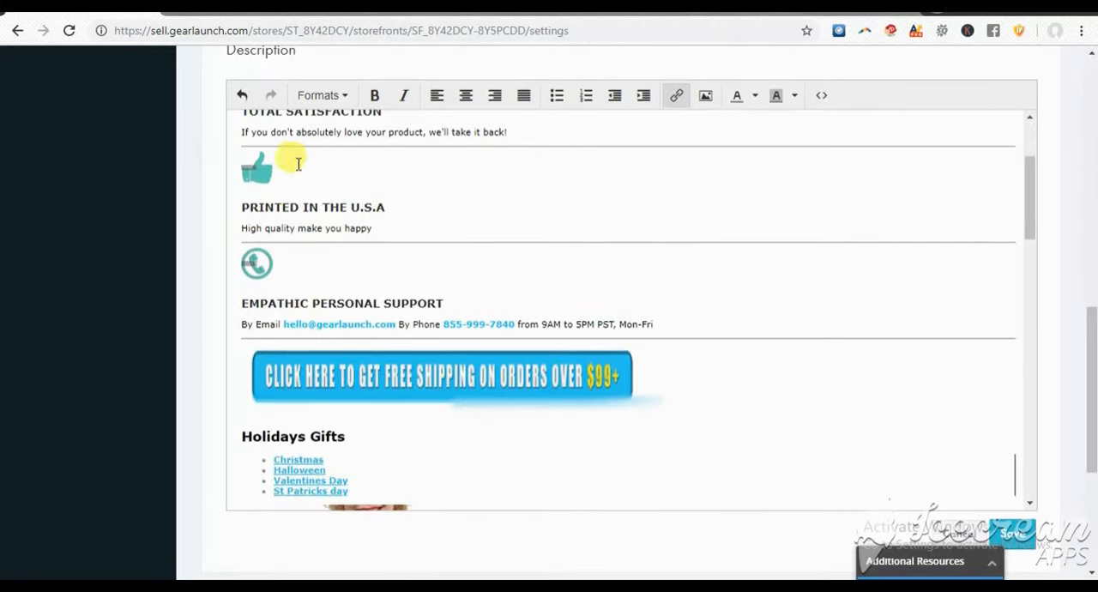
scroll(249, 279, up, 1)
click(368, 196)
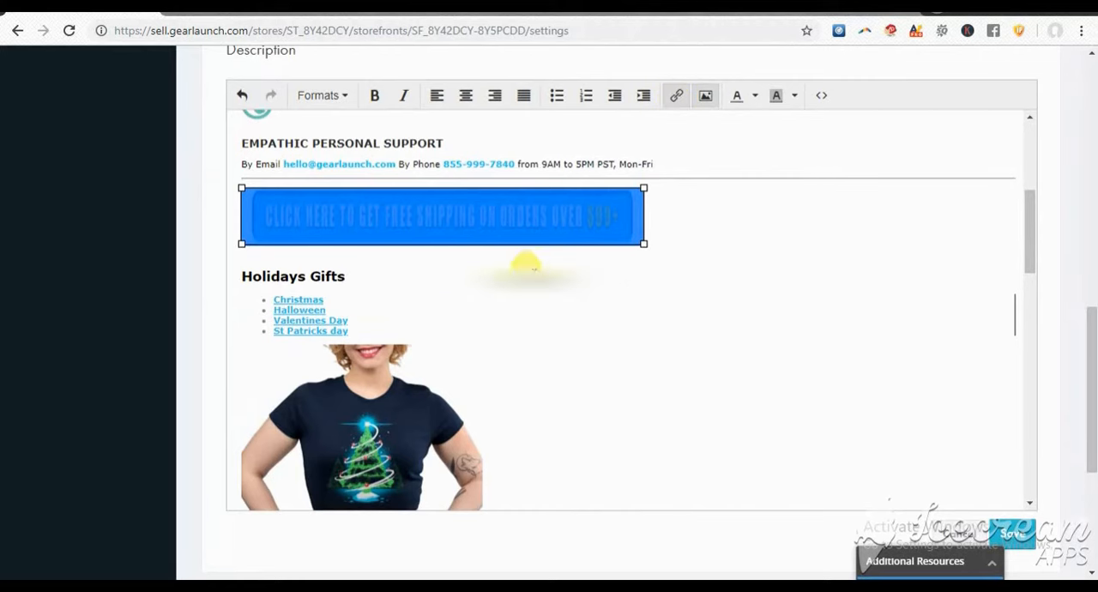
scroll(525, 262, down, 2)
drag(273, 139, 325, 150)
click(676, 95)
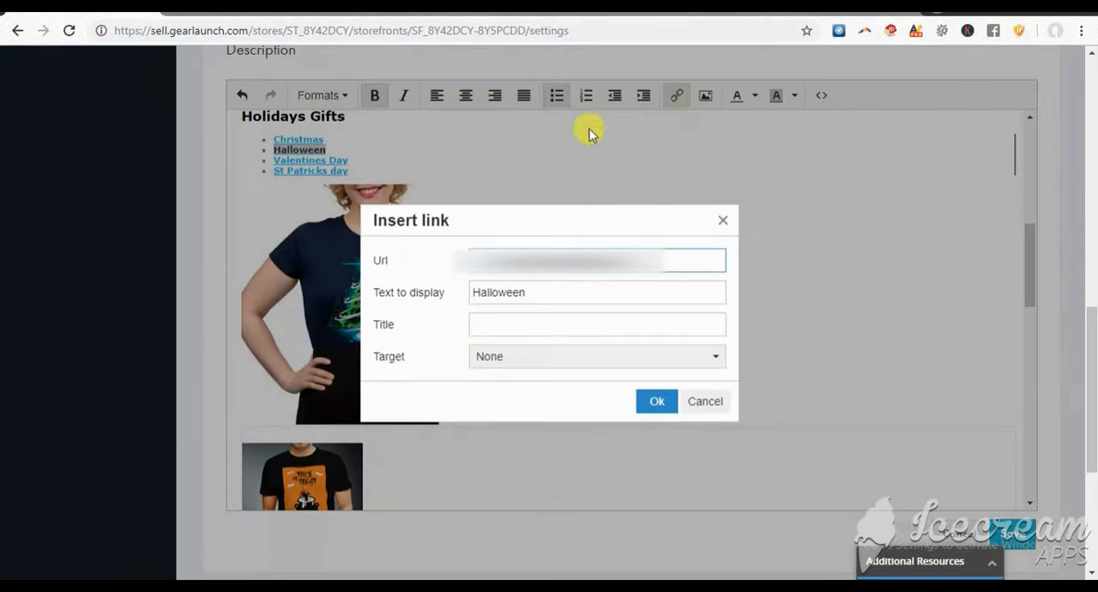
click(723, 220)
Examine the Christmas tree and Halloween T-shirt images in the description
scroll(370, 184, down, 2)
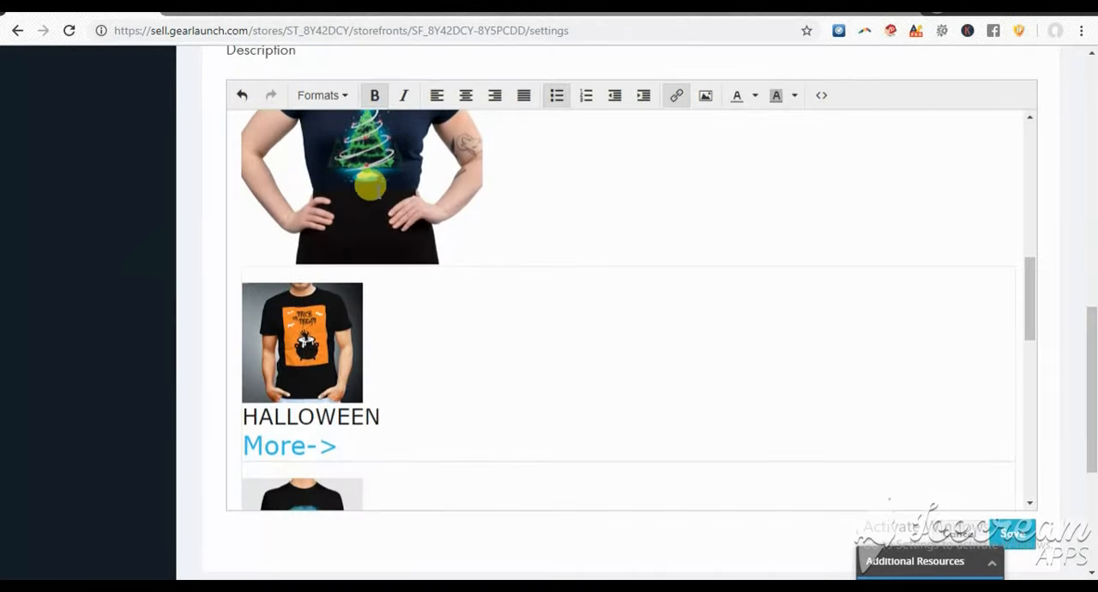
click(370, 184)
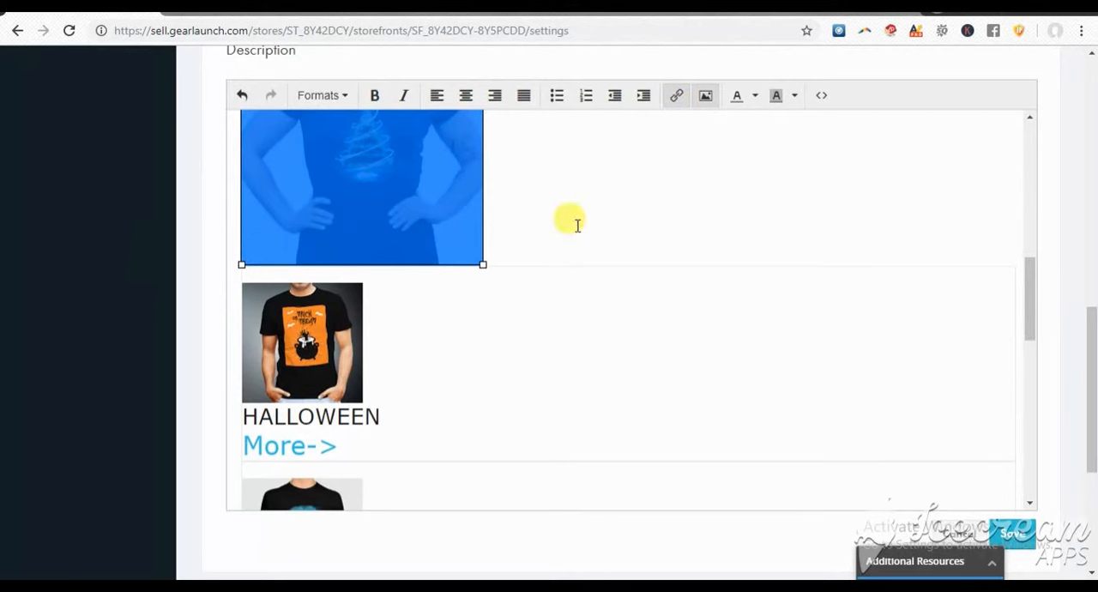
scroll(597, 299, up, 2)
click(605, 307)
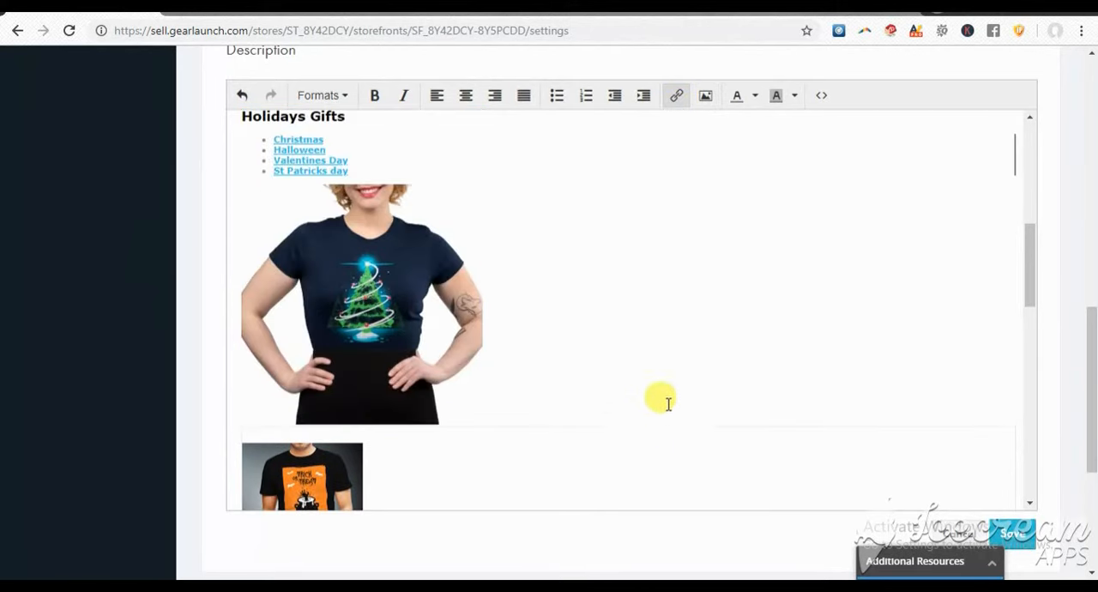
scroll(465, 393, down, 2)
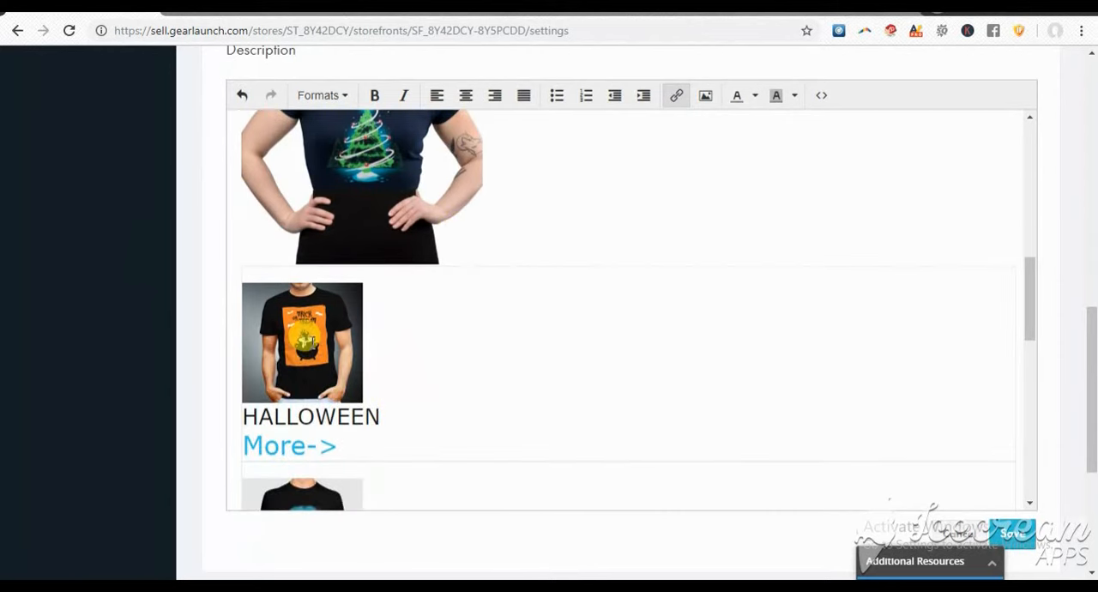
click(306, 337)
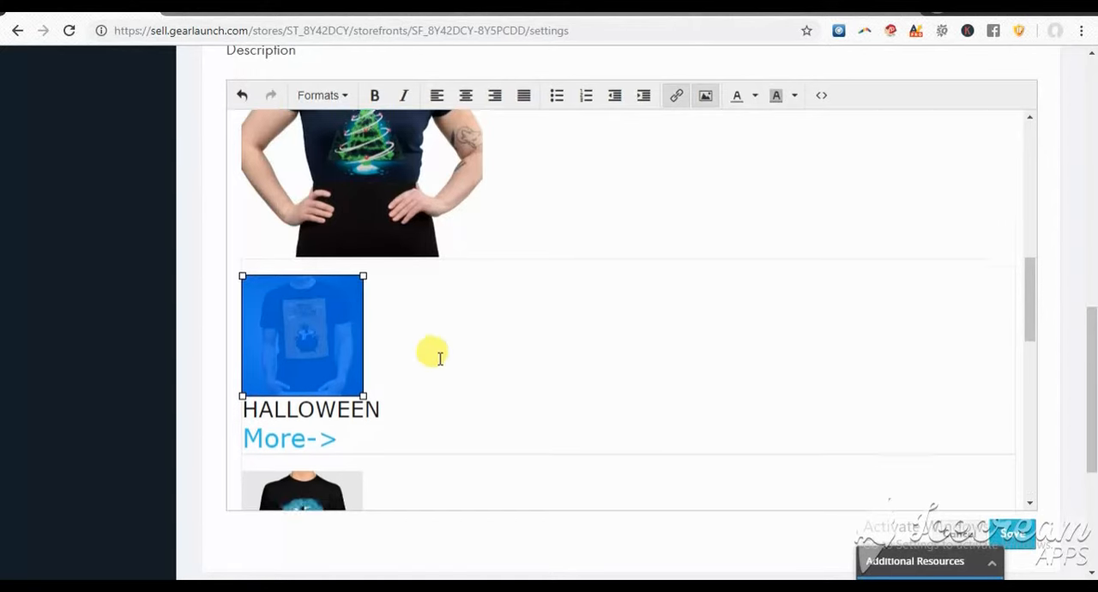
Check the source address and dimensions of the T-shirt image above the Dogs heading
scroll(429, 354, down, 3)
click(270, 290)
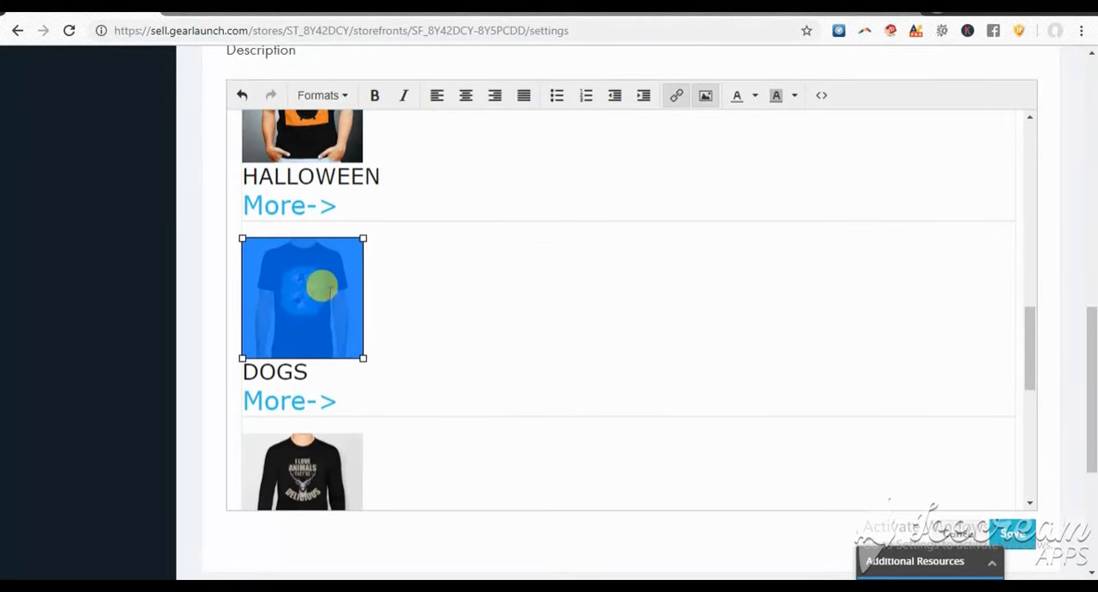
click(707, 97)
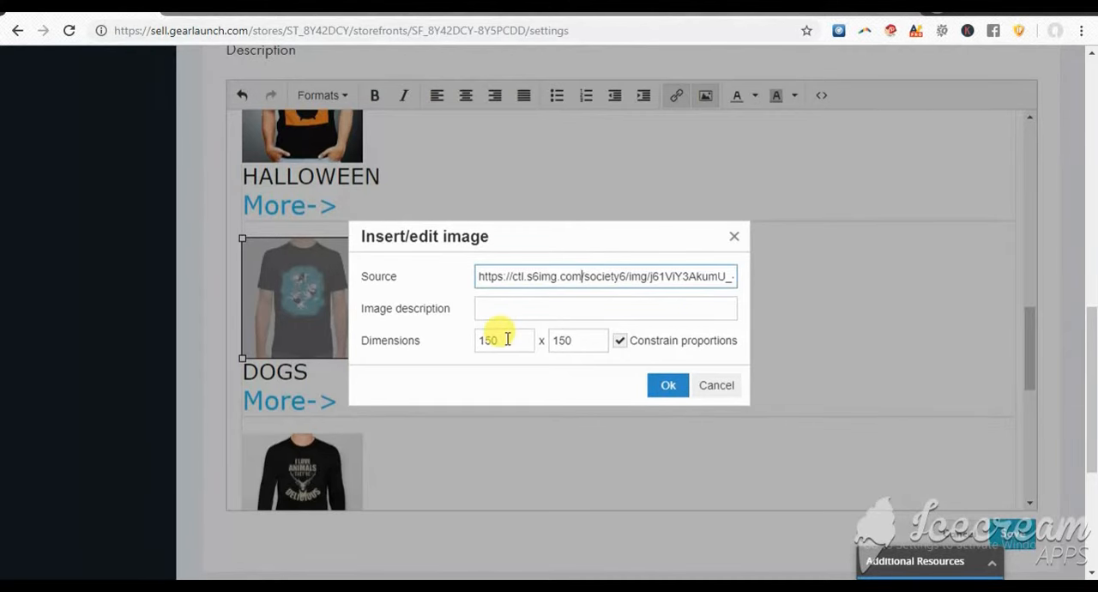
click(657, 383)
Check the source address and dimensions of the Christmas tree T-shirt image below the Holidays Gifts list
scroll(404, 351, up, 5)
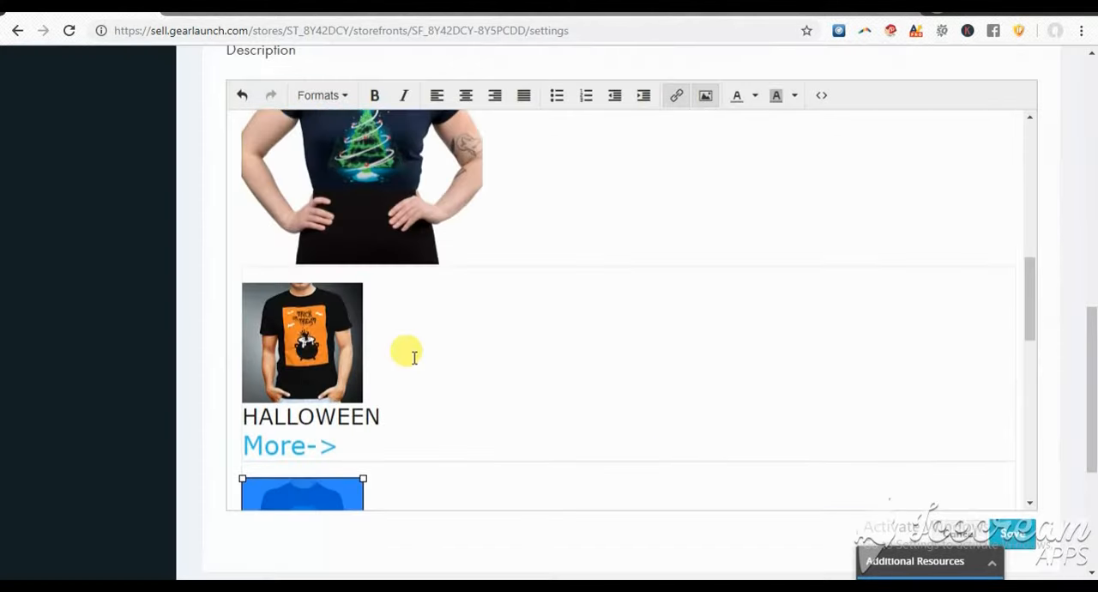
click(381, 249)
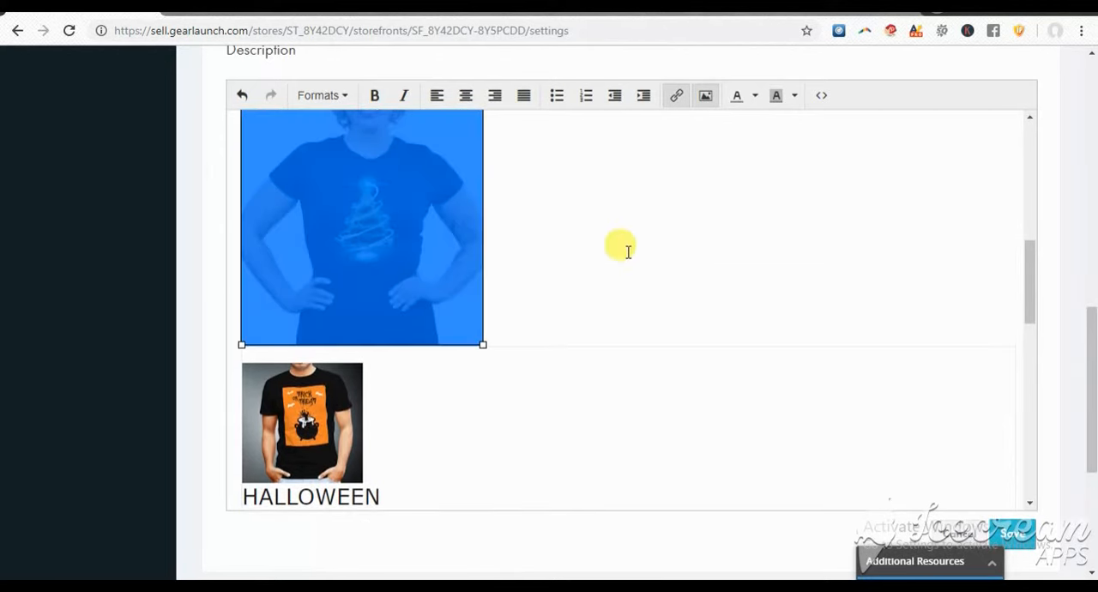
scroll(627, 252, up, 2)
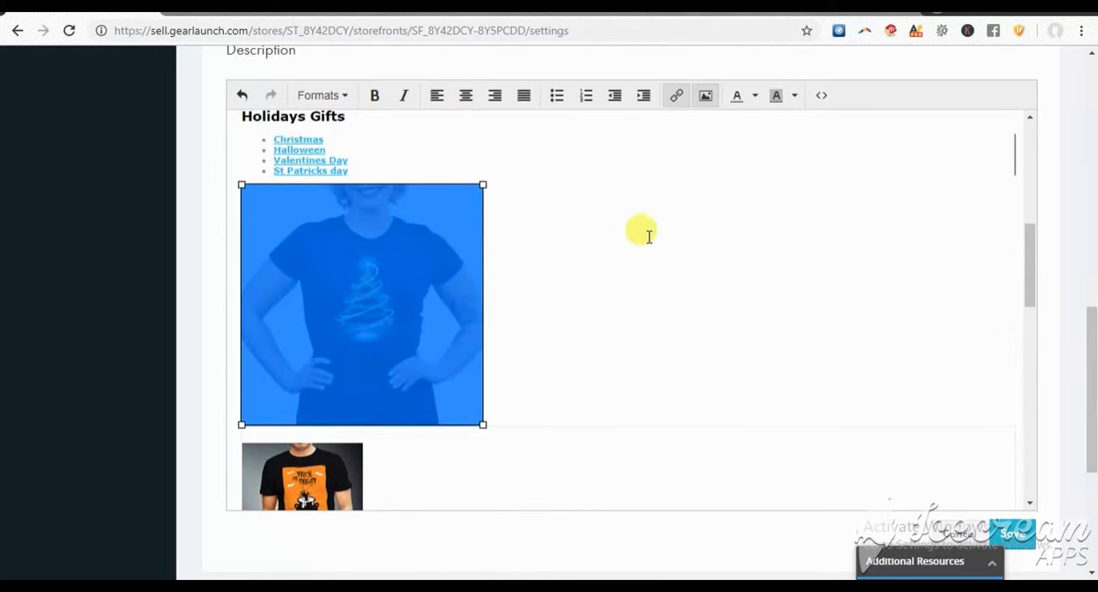
click(705, 96)
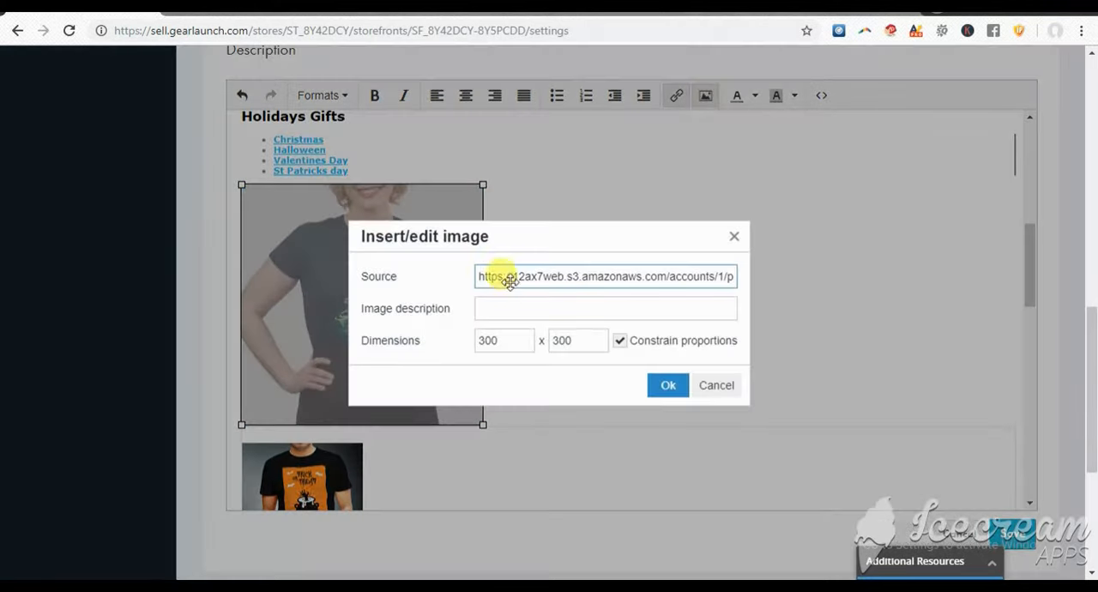
click(661, 384)
Examine the More-> link text under the Hunting heading and the 100% Satisfaction Guarantee section of the description
scroll(602, 369, down, 5)
scroll(600, 372, down, 3)
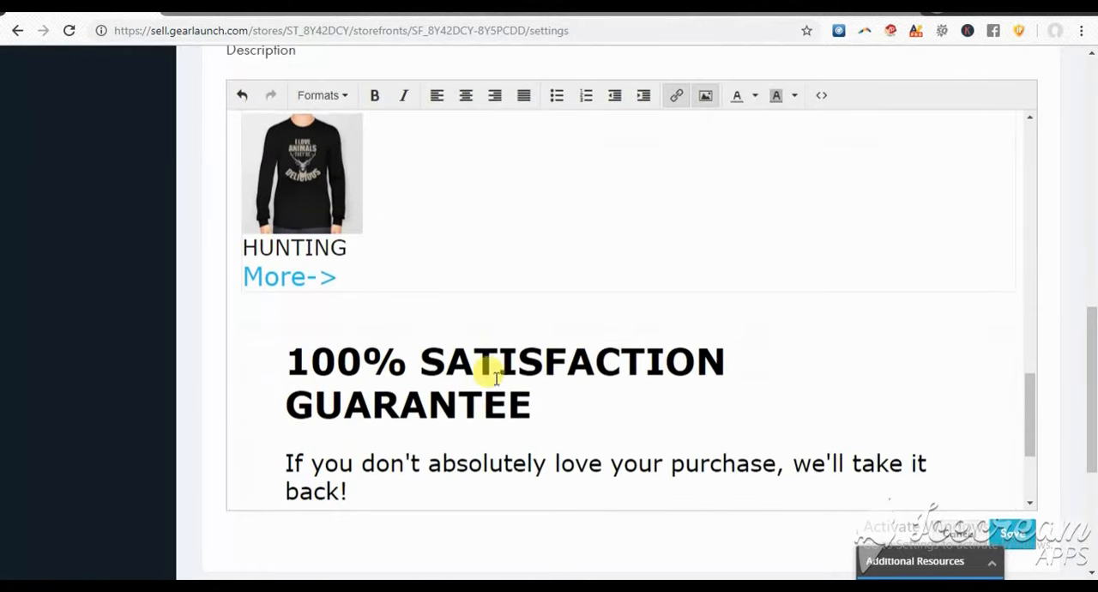
scroll(490, 368, up, 2)
click(265, 437)
triple_click(257, 438)
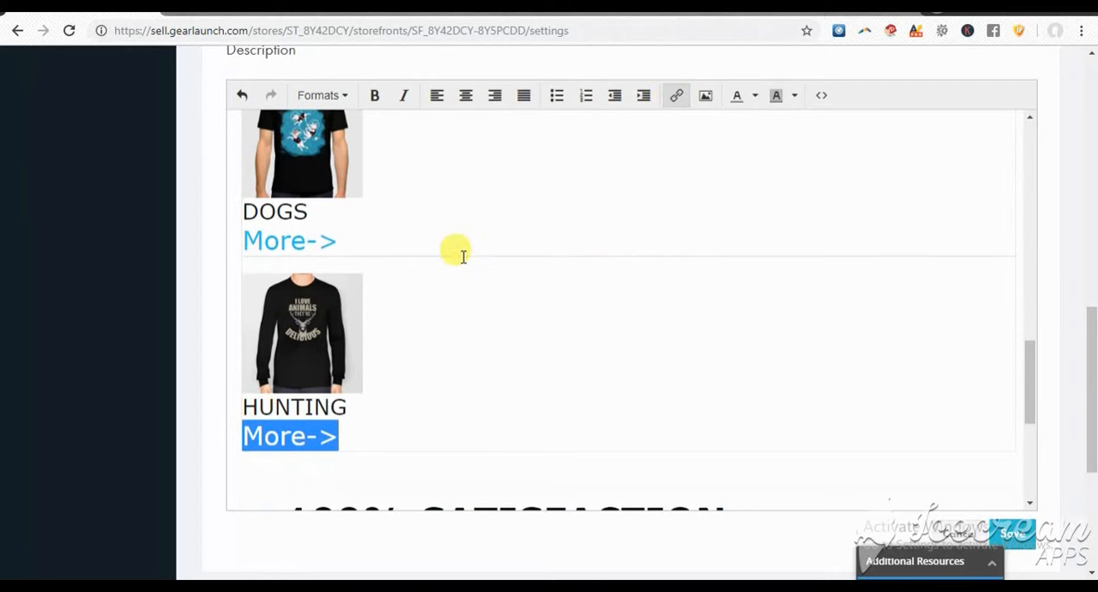
scroll(421, 360, down, 3)
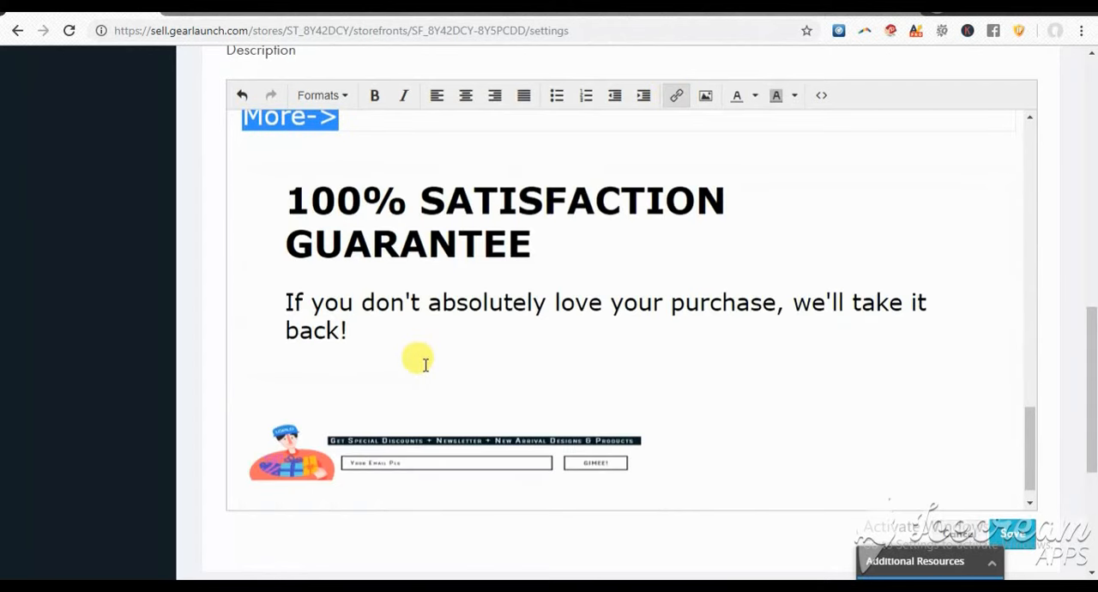
scroll(520, 246, down, 1)
scroll(525, 250, up, 3)
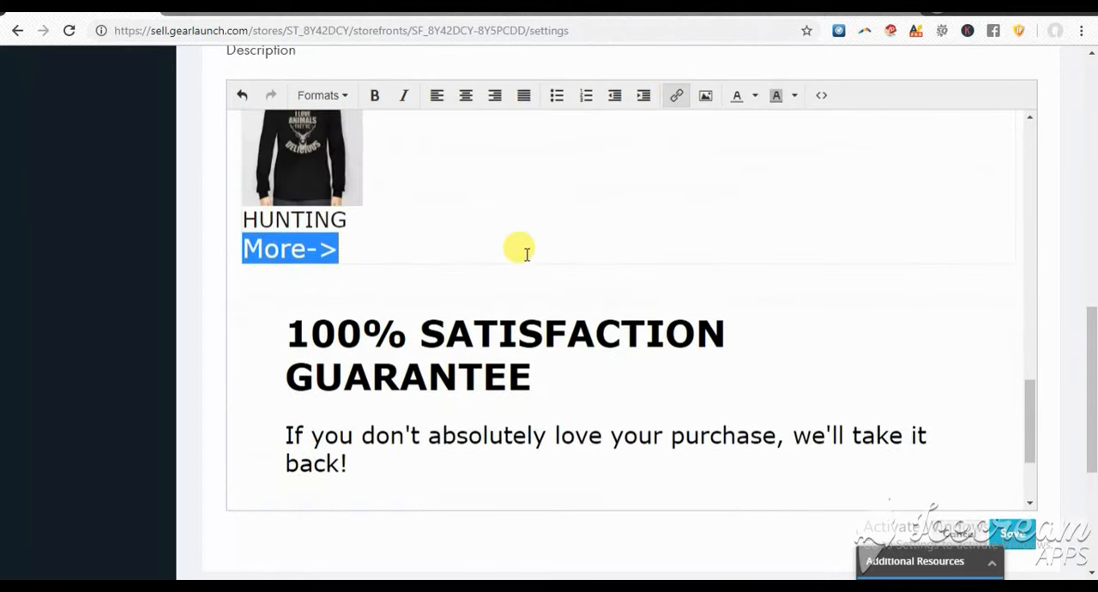
scroll(525, 251, down, 2)
click(319, 174)
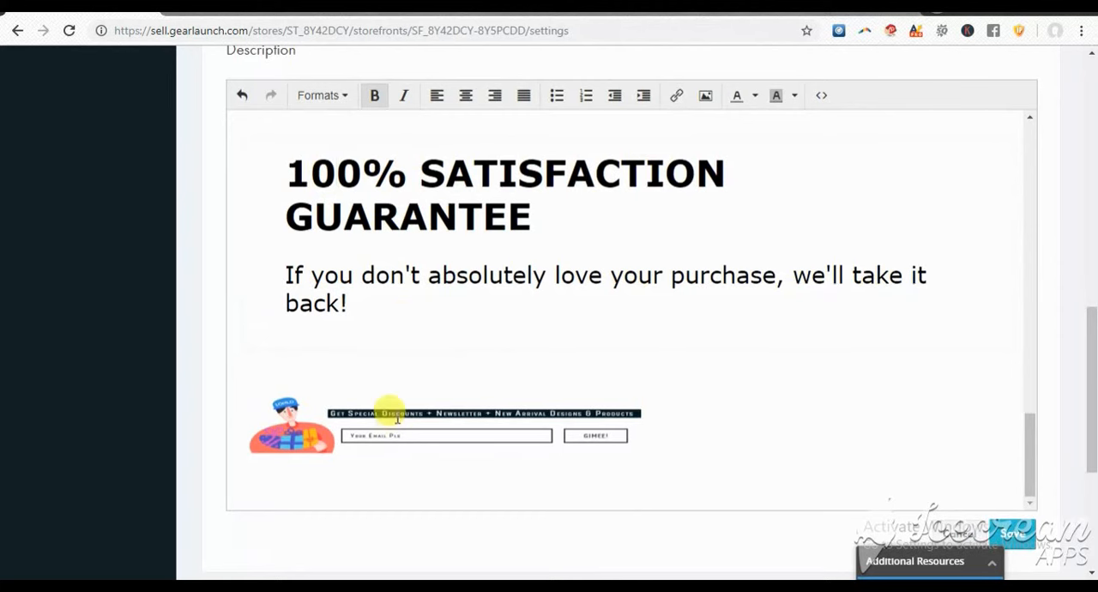
Check the link address set on the newsletter sign-up banner image below the satisfaction guarantee
click(446, 424)
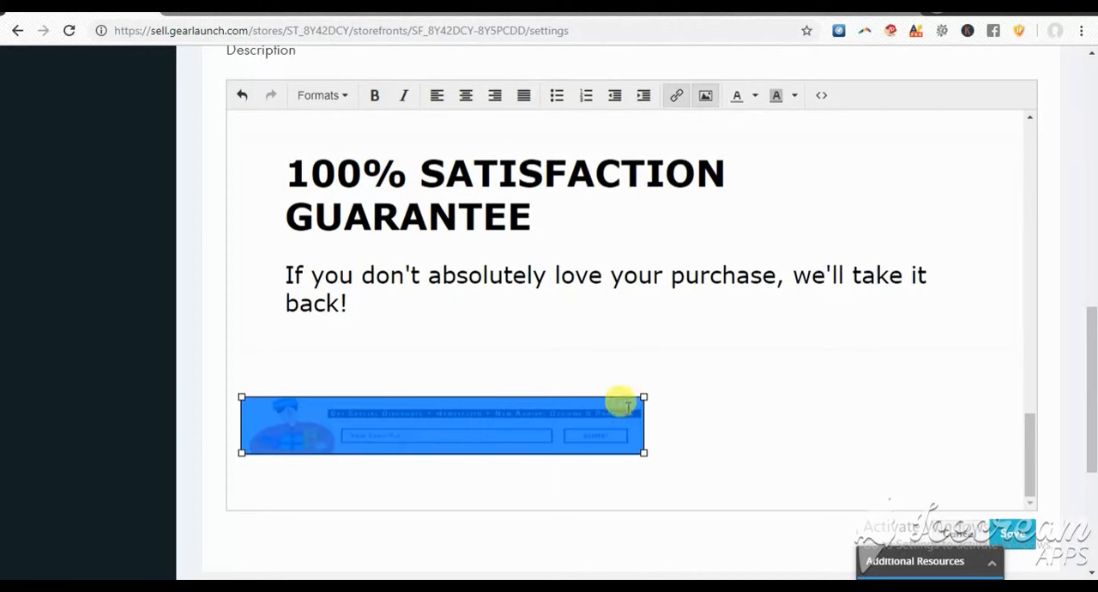
click(600, 272)
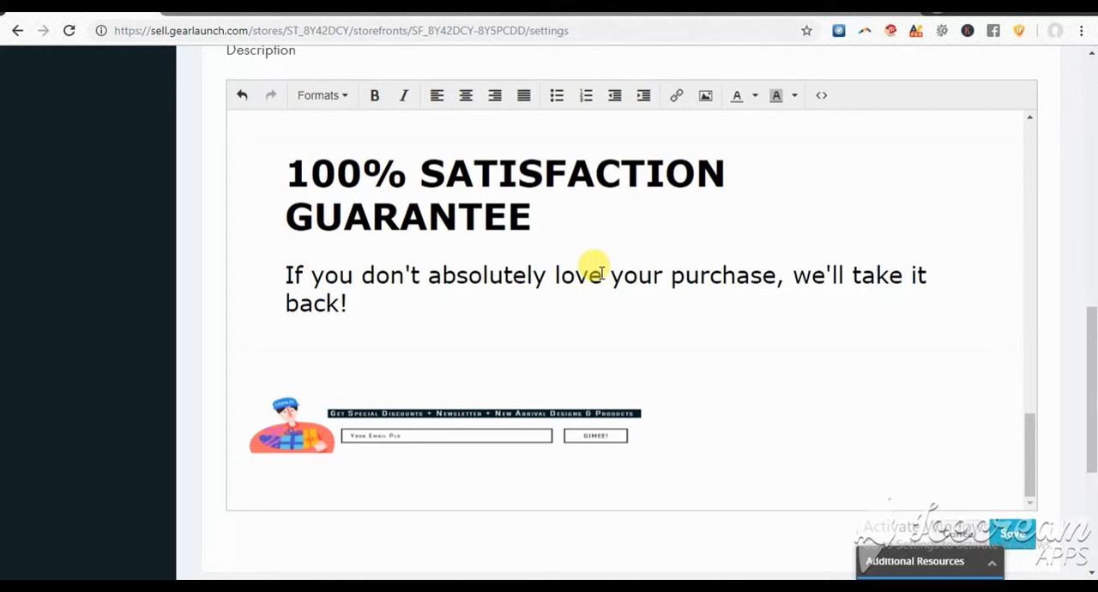
click(529, 420)
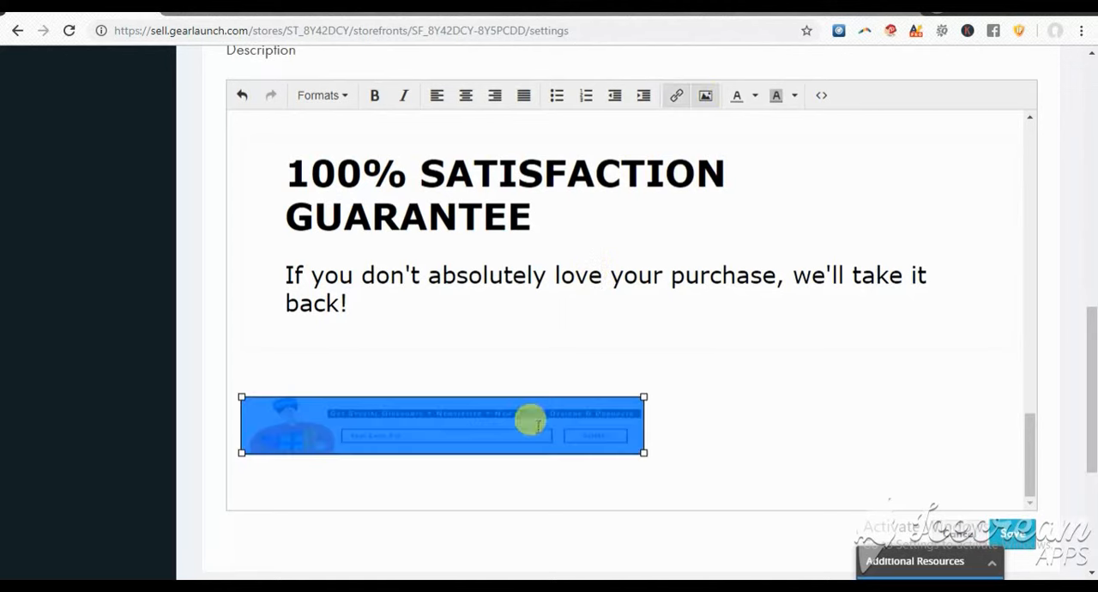
click(679, 97)
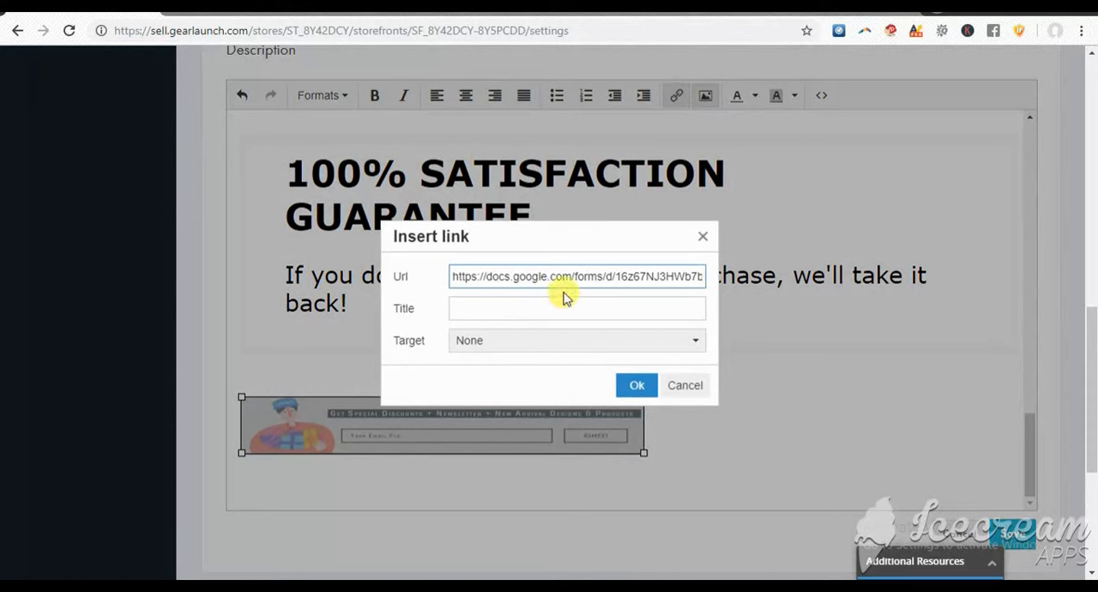
click(638, 386)
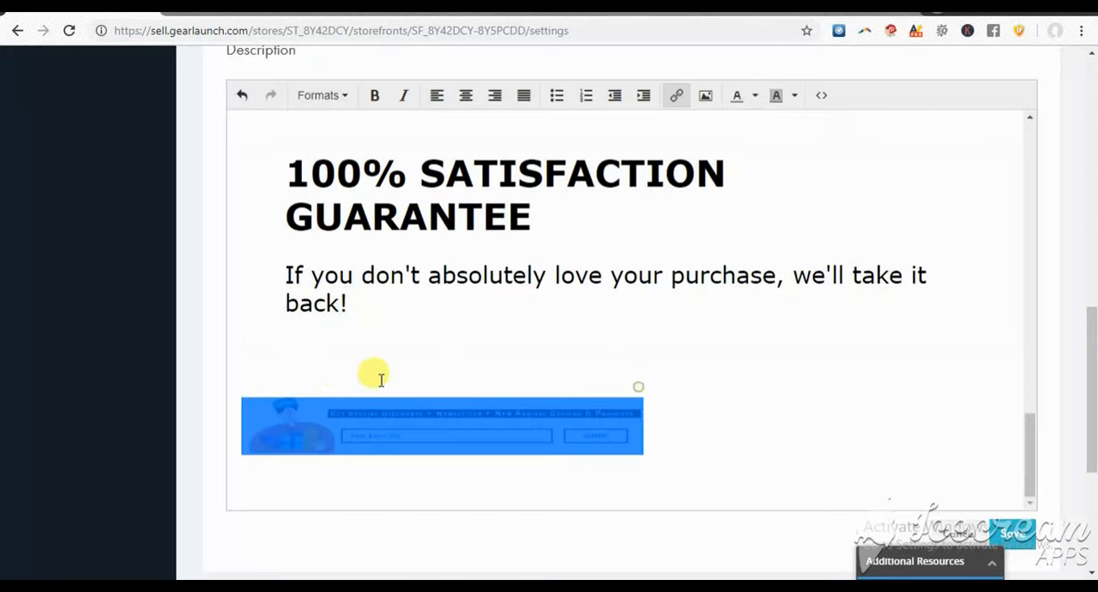
Save the storefront description and review its rendered layout from the newsletter banner up to the Free Shipping row
scroll(429, 369, up, 2)
click(654, 369)
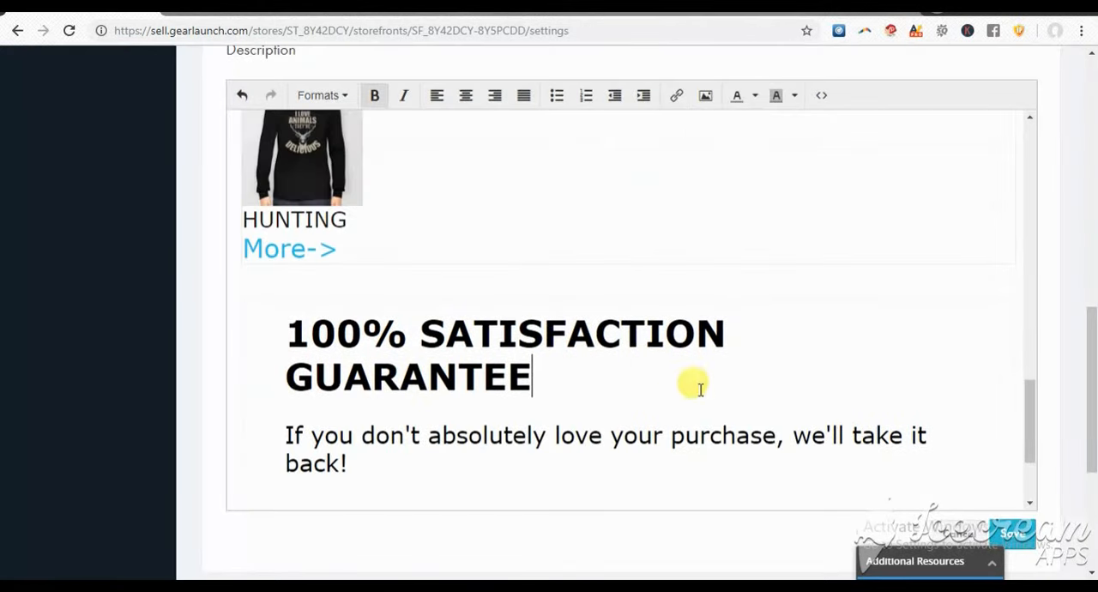
click(1015, 534)
scroll(601, 446, down, 5)
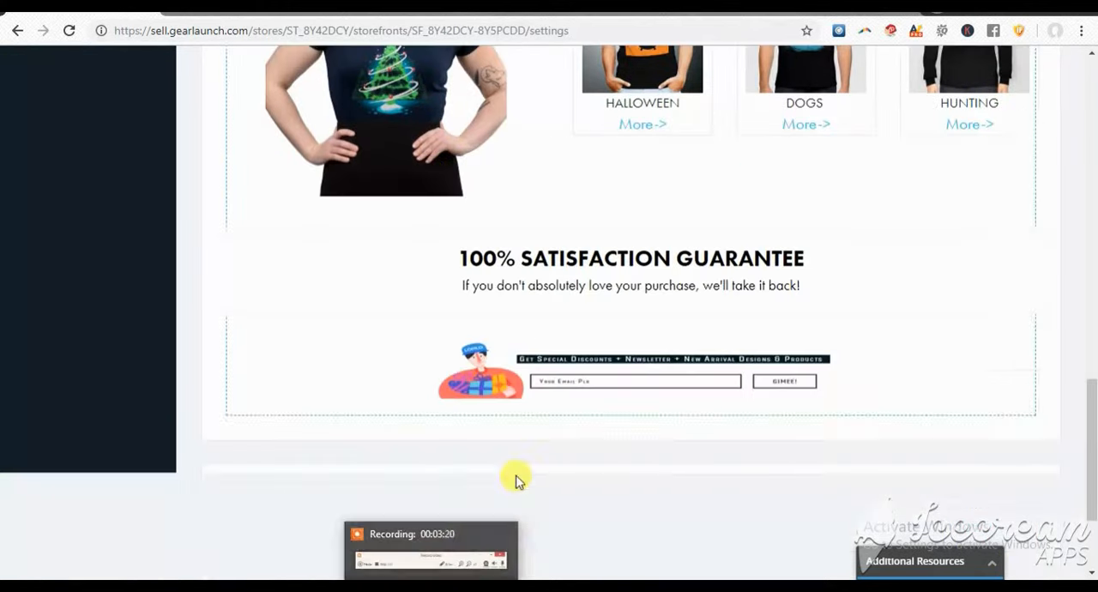
scroll(480, 418, up, 5)
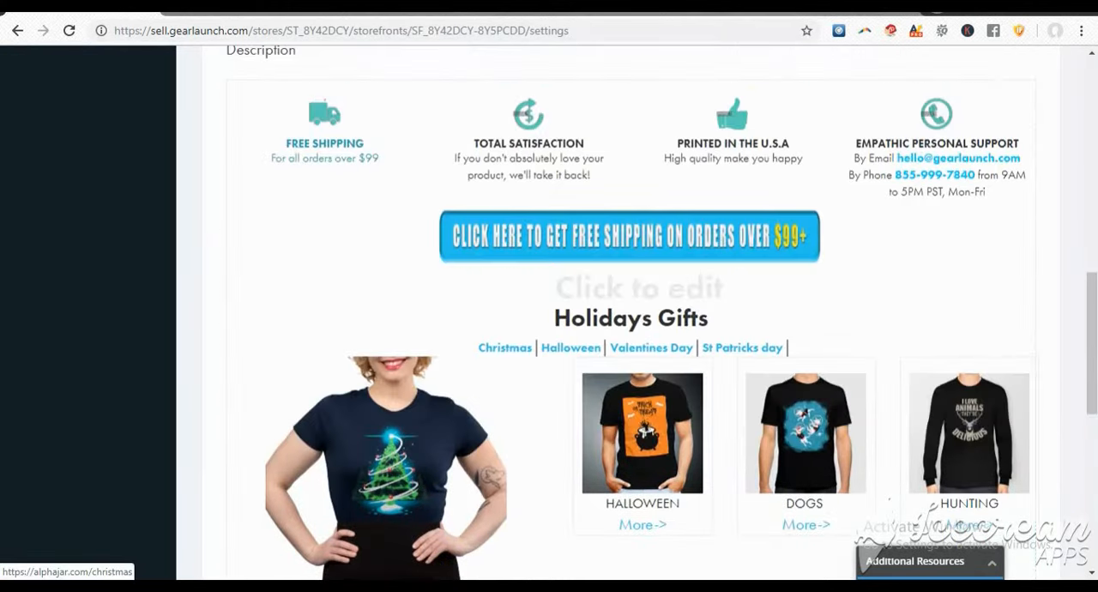